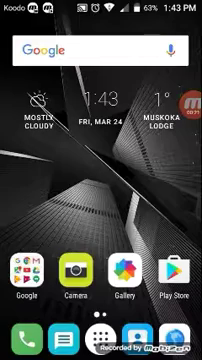
Step: Peek into the Google apps folder, then open the Stuff folder on the second home page
click(27, 268)
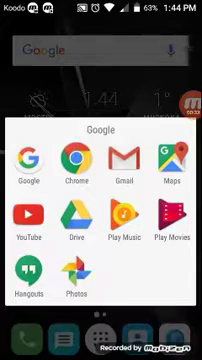
key(Escape)
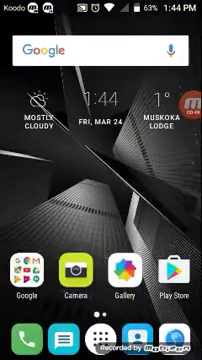
drag(160, 180, 40, 180)
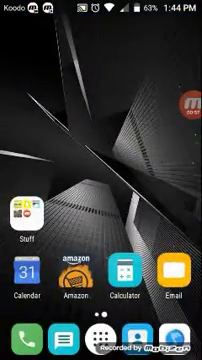
click(26, 210)
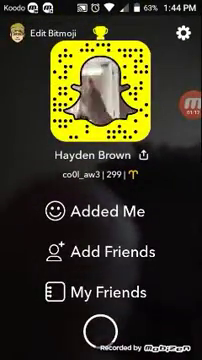
Step: Close the Snapchat profile screen and exit Snapchat to the home screen
key(Escape)
key(Home)
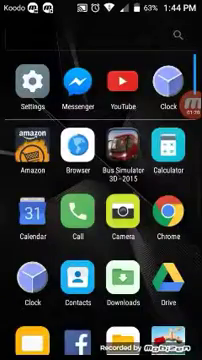
scroll(101, 200, down, 2)
scroll(101, 200, down, 1)
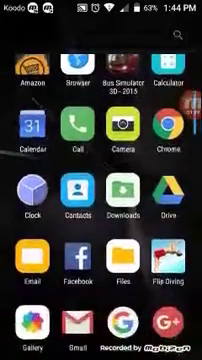
scroll(101, 200, down, 2)
scroll(101, 200, down, 2)
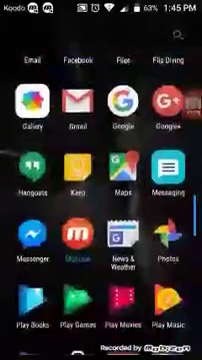
scroll(101, 200, down, 1)
scroll(101, 200, down, 1)
scroll(101, 200, down, 1)
scroll(101, 200, down, 2)
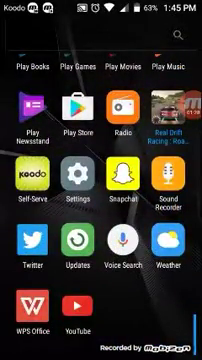
Step: Close the scrolled app drawer and return to the main home page
key(Home)
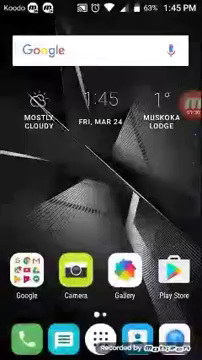